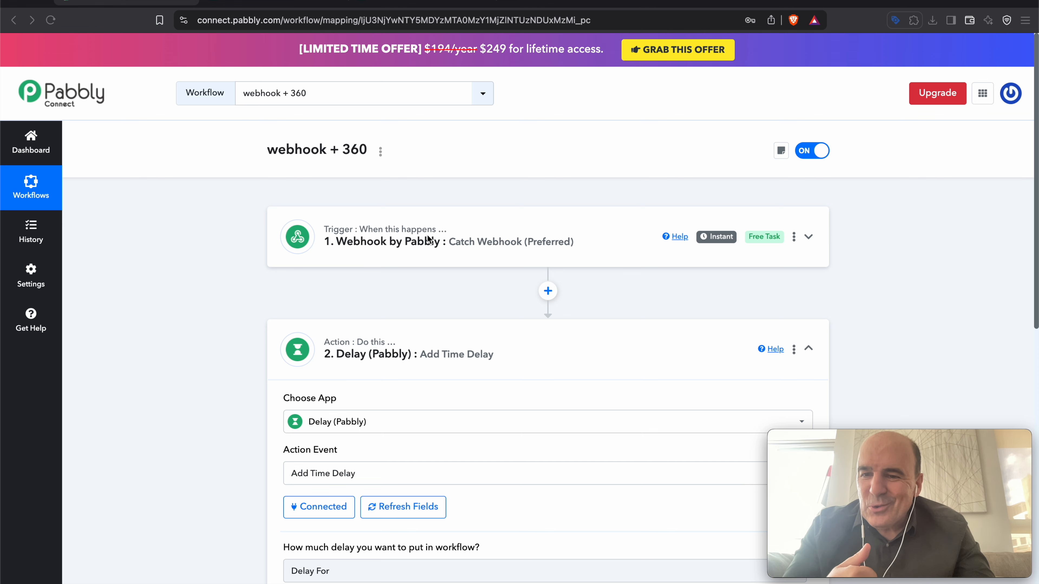
Step: Expand the 360 Dialog Send Template Message action, then save it and send a test request
scroll(419, 289, "down", 10)
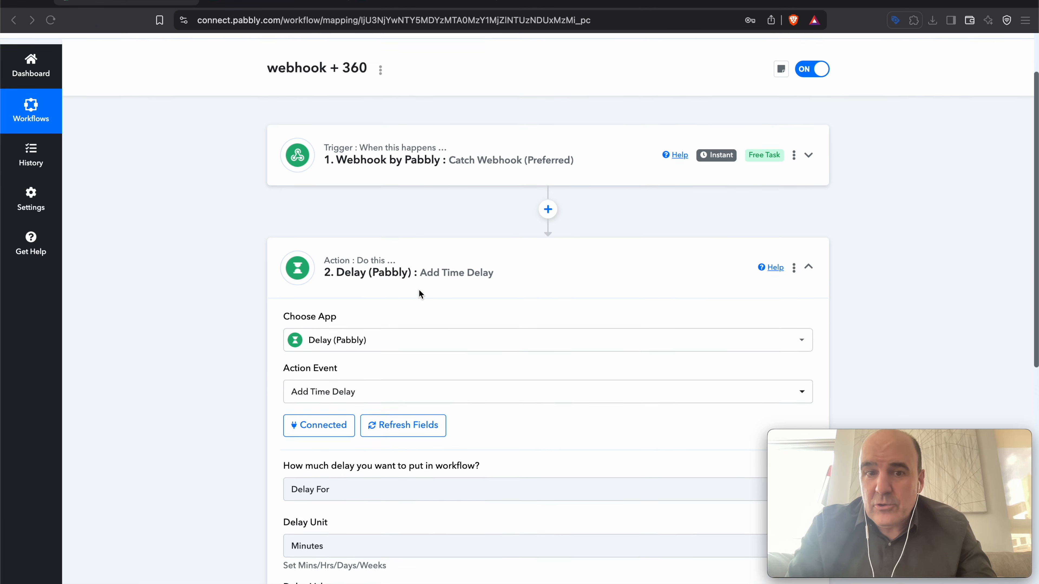
left_click(401, 287)
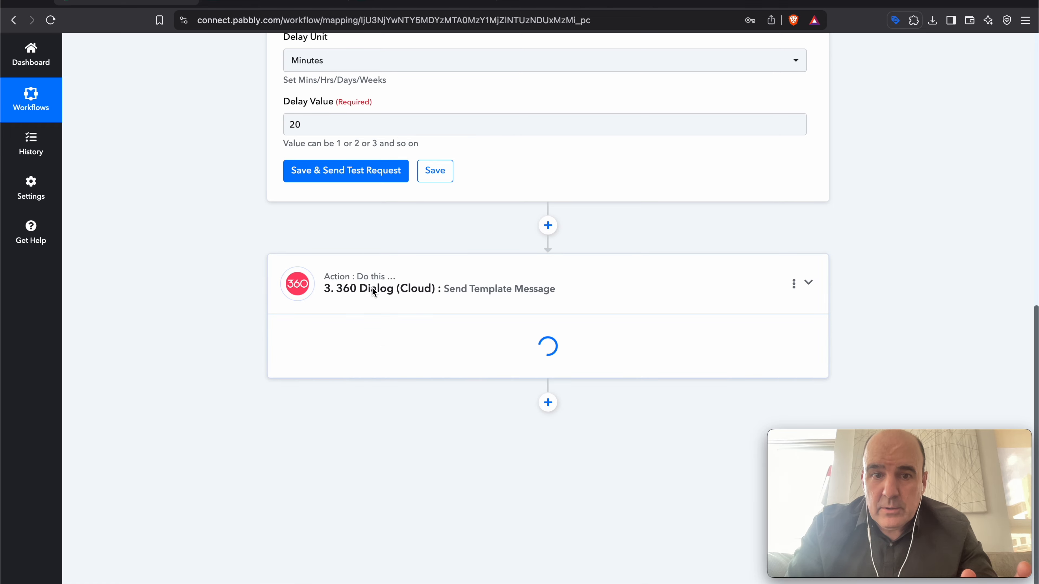
scroll(469, 403, "down", 15)
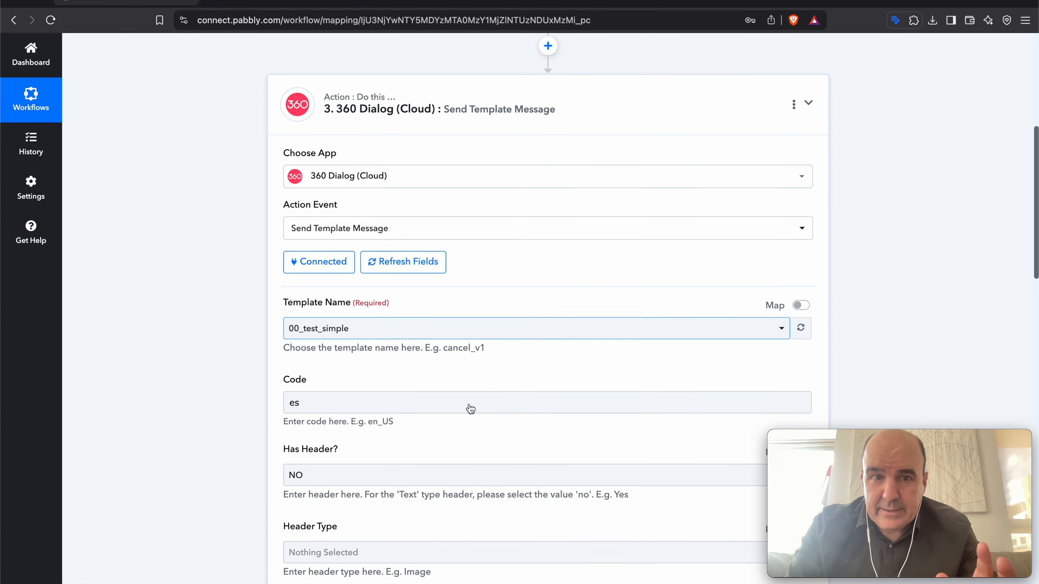
scroll(469, 403, "down", 12)
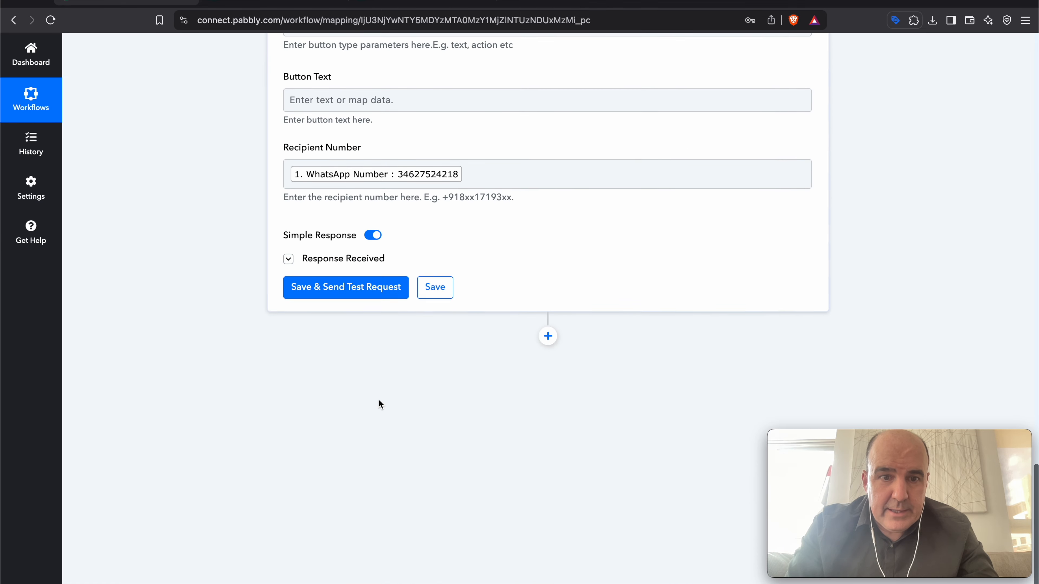
left_click(372, 293)
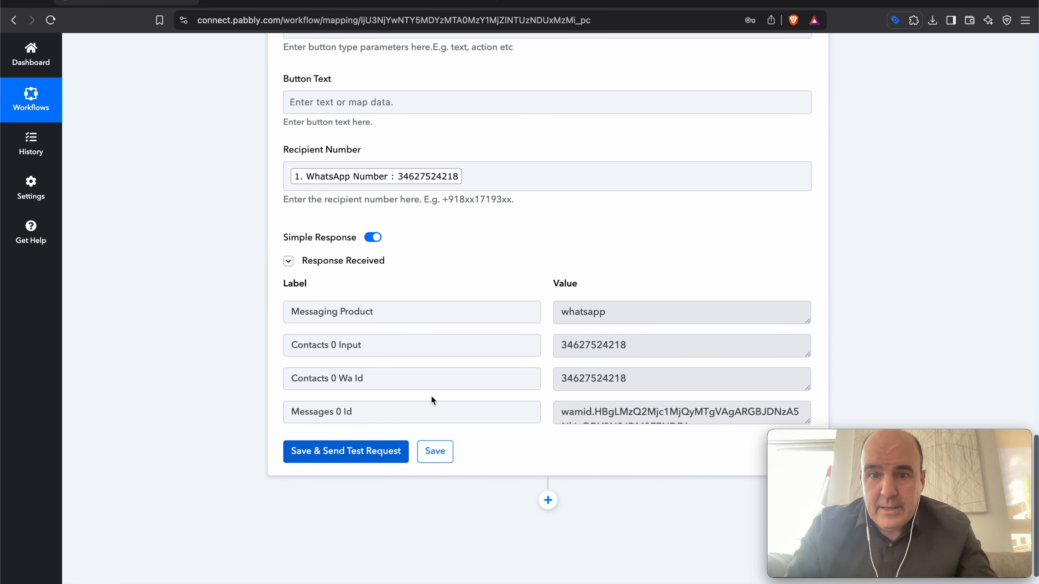
Step: Switch to WhatsApp and check the Vivara Solutions SL chat for the test message, then return to the workflow
key("super+Tab")
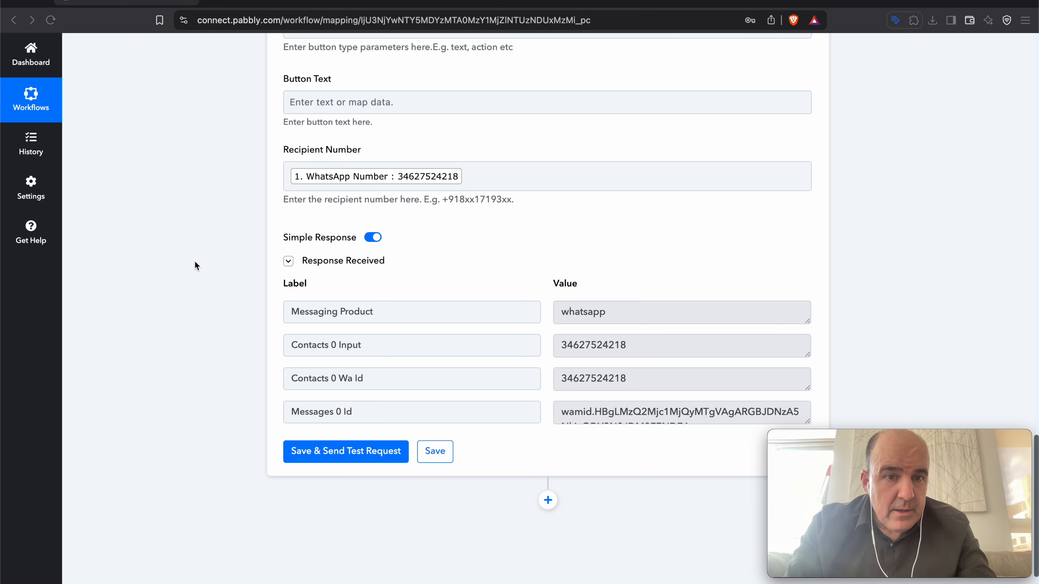
left_click(512, 577)
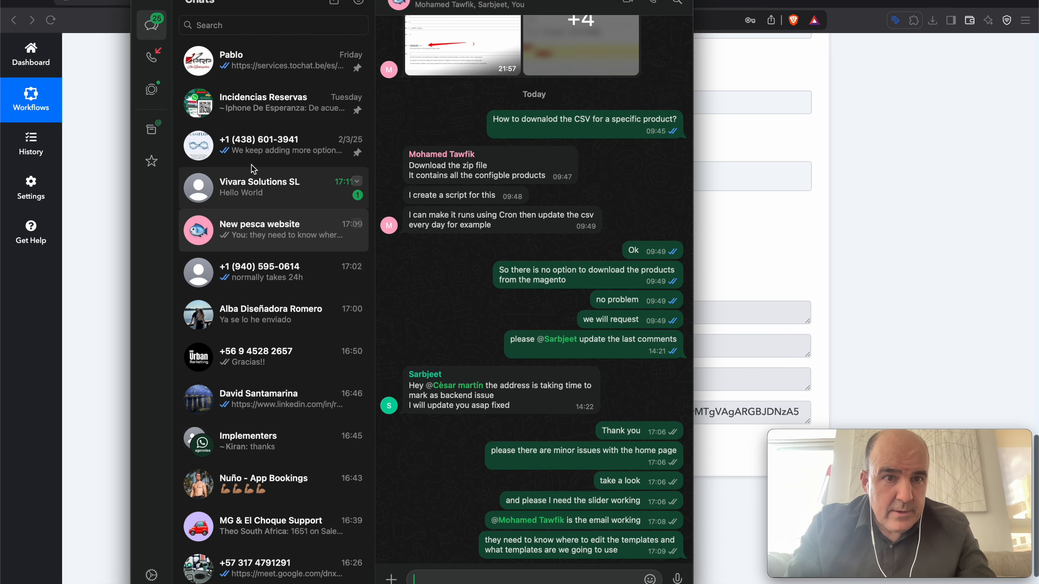
left_click(253, 180)
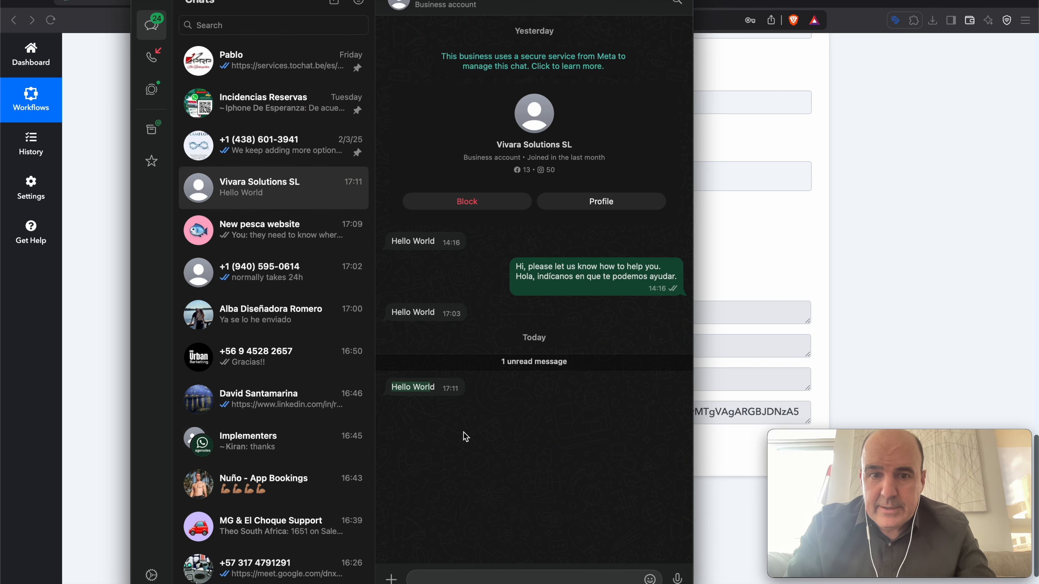
left_click(859, 343)
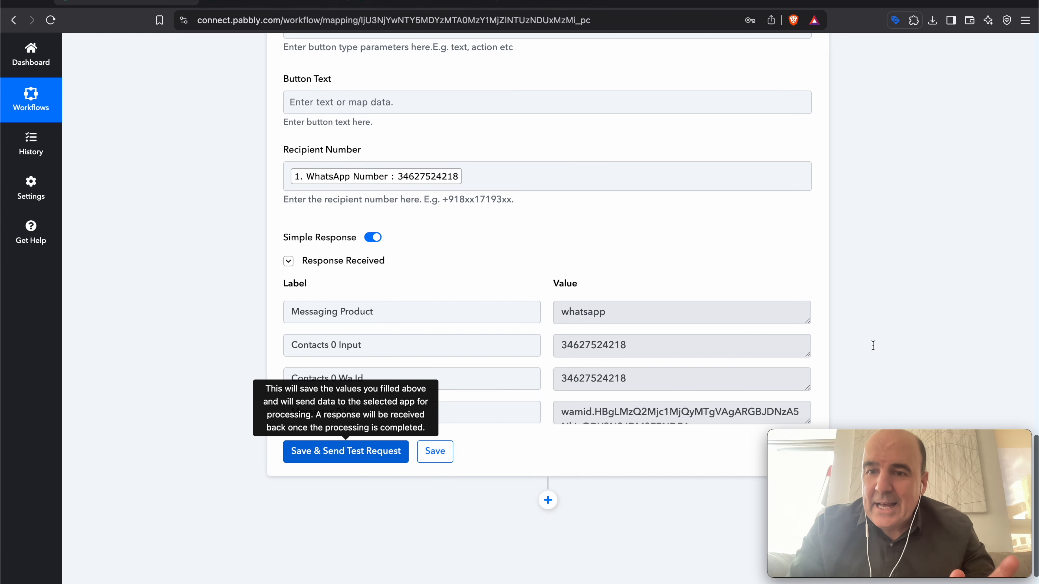
Step: Switch to the 360dialog template list and examine the message text and button in the ads_hits_1 template preview
scroll(872, 346, "up", 20)
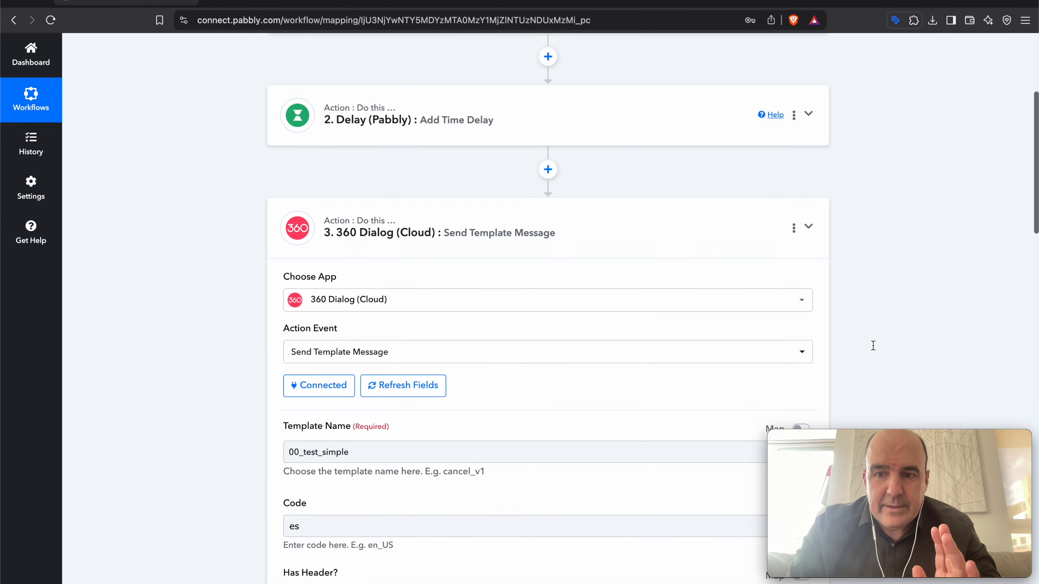
scroll(872, 345, "up", 6)
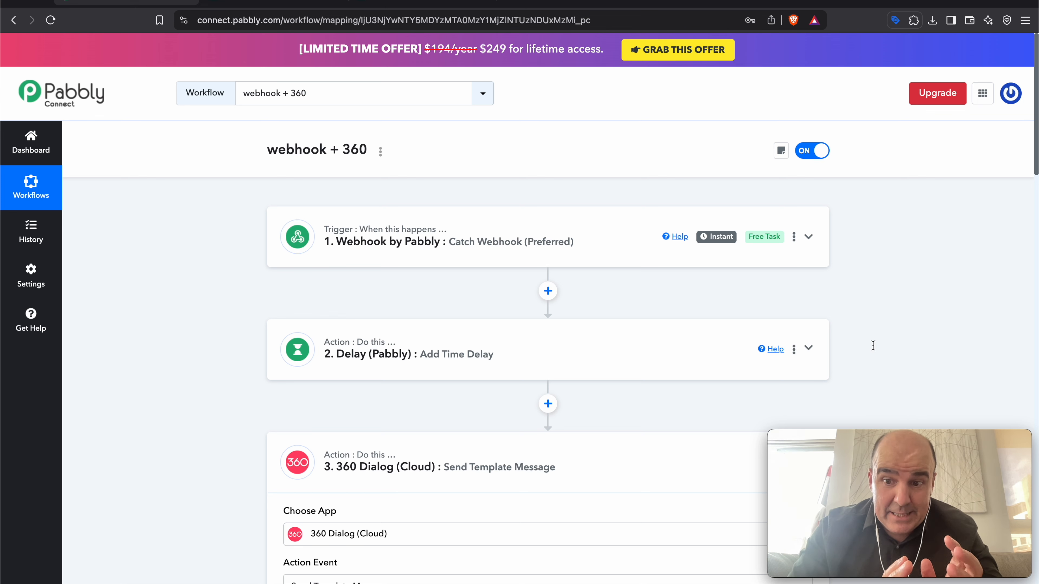
left_click(412, 2)
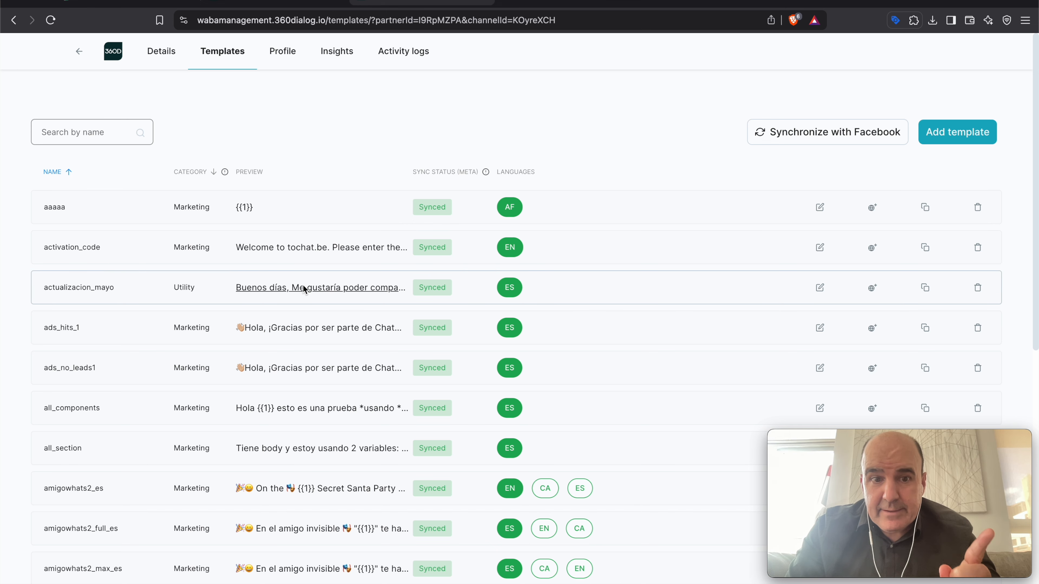
left_click(304, 331)
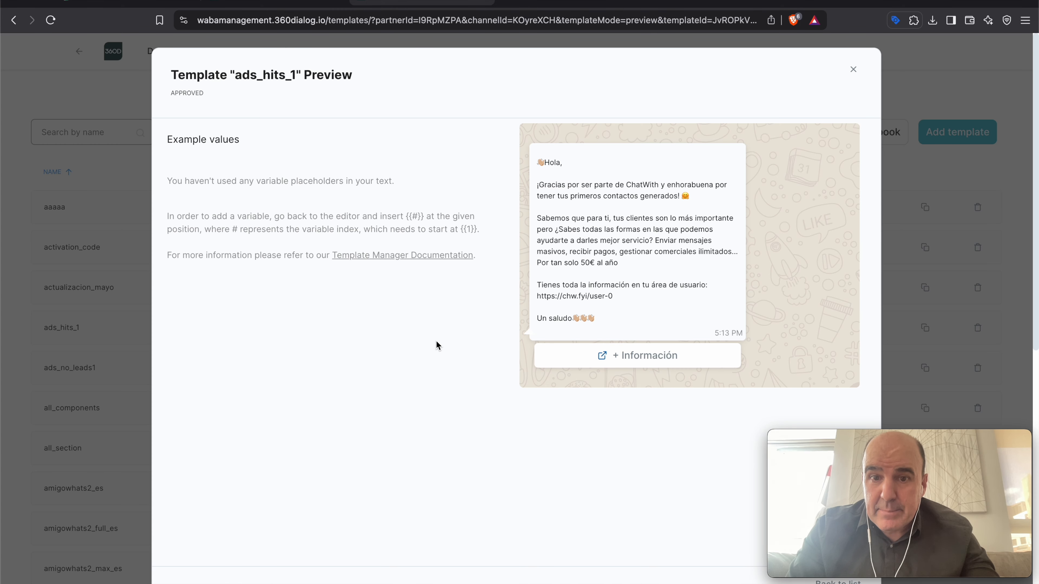
left_click_drag(550, 169, 657, 315)
left_click(427, 393)
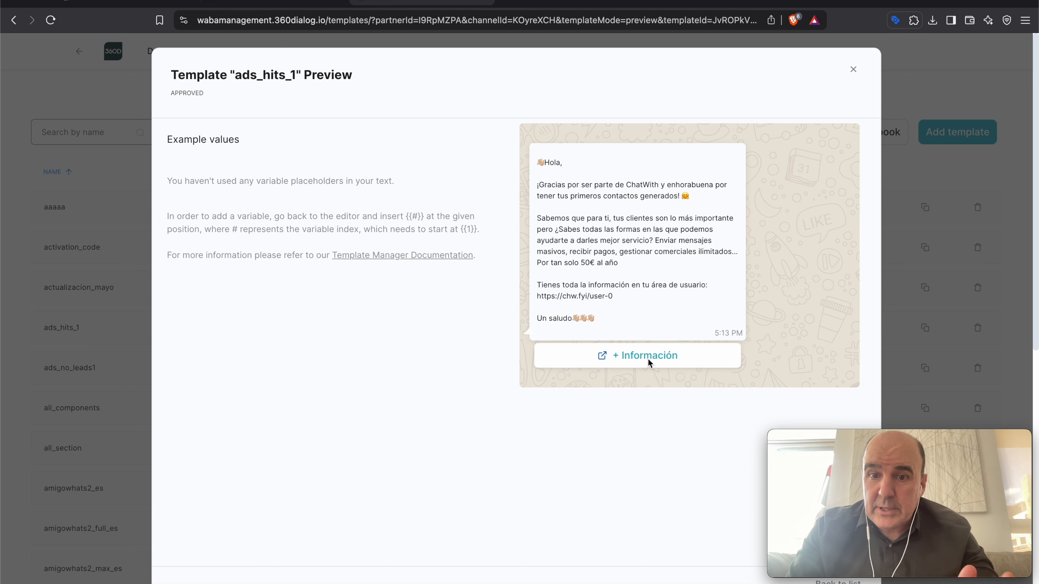
left_click(854, 69)
Step: Examine the variable placeholders in the amigowhats2_min_es template preview, then close it and look through the template list
scroll(484, 296, "down", 6)
left_click(288, 320)
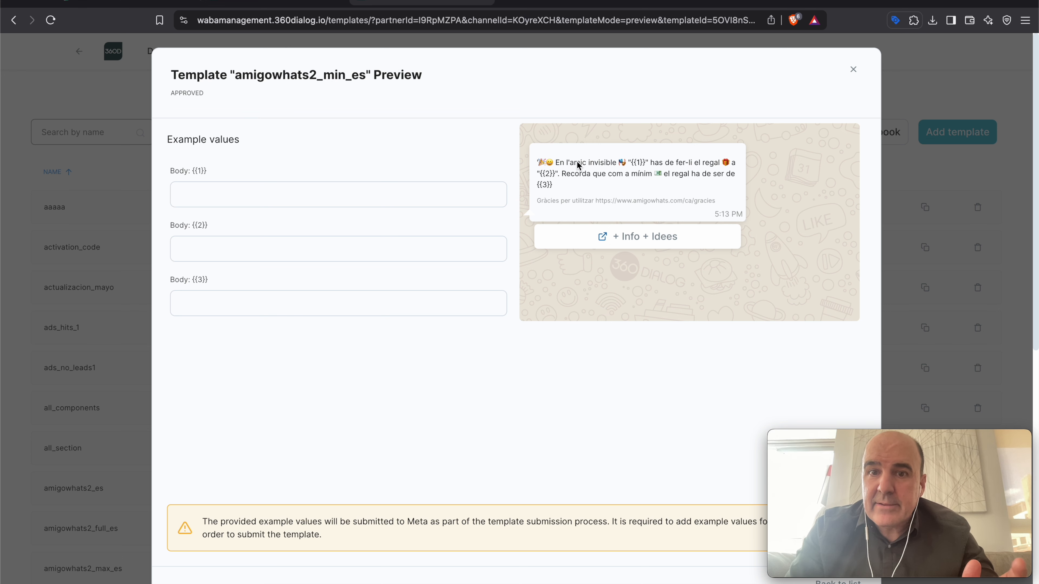
left_click_drag(575, 164, 618, 204)
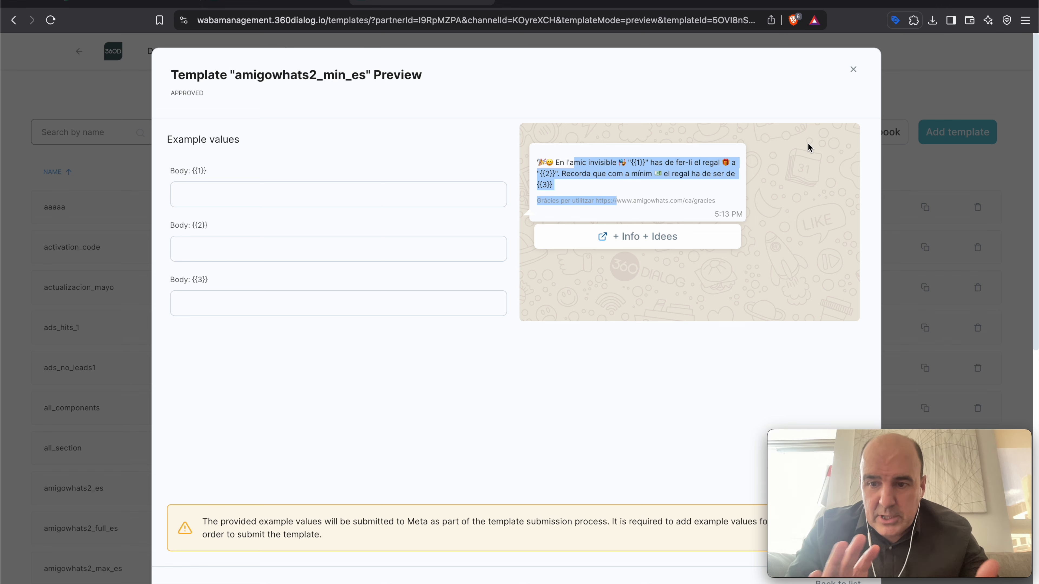
left_click(853, 70)
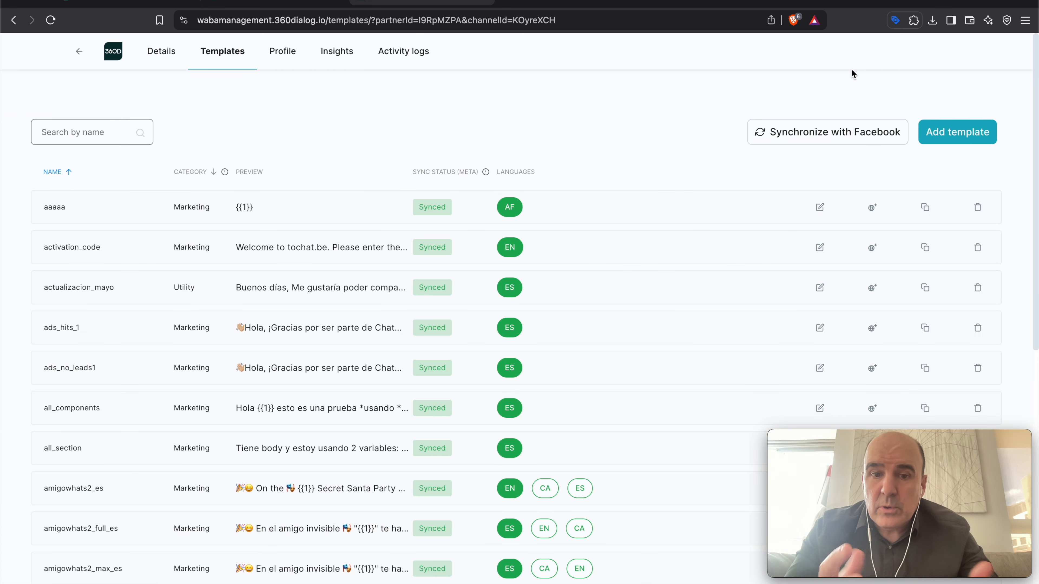
scroll(591, 292, "down", 5)
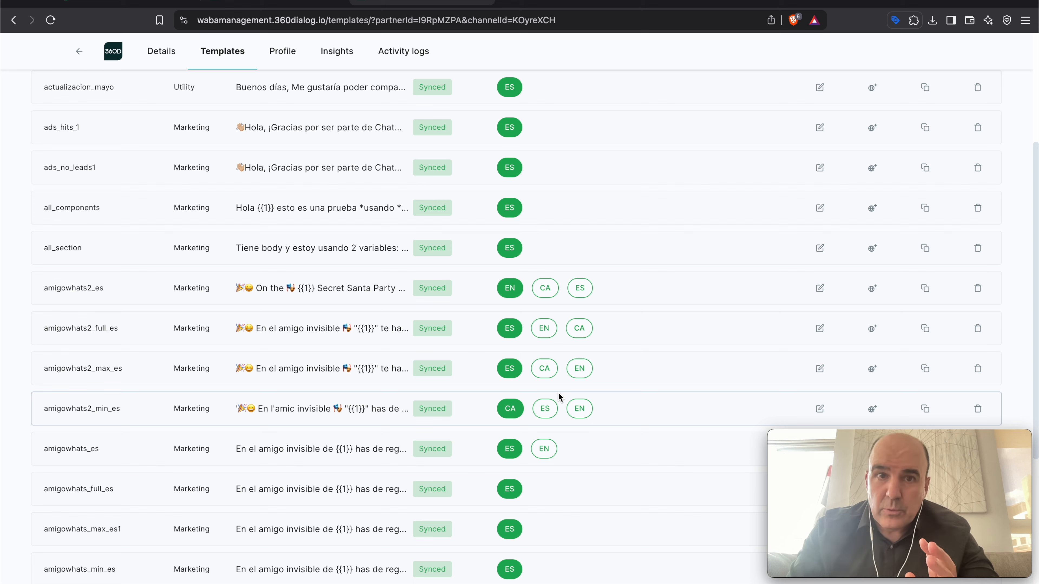
Step: Return to the Pabbly Connect workflow and review the webhook trigger's event, URL and response settings
left_click(258, 3)
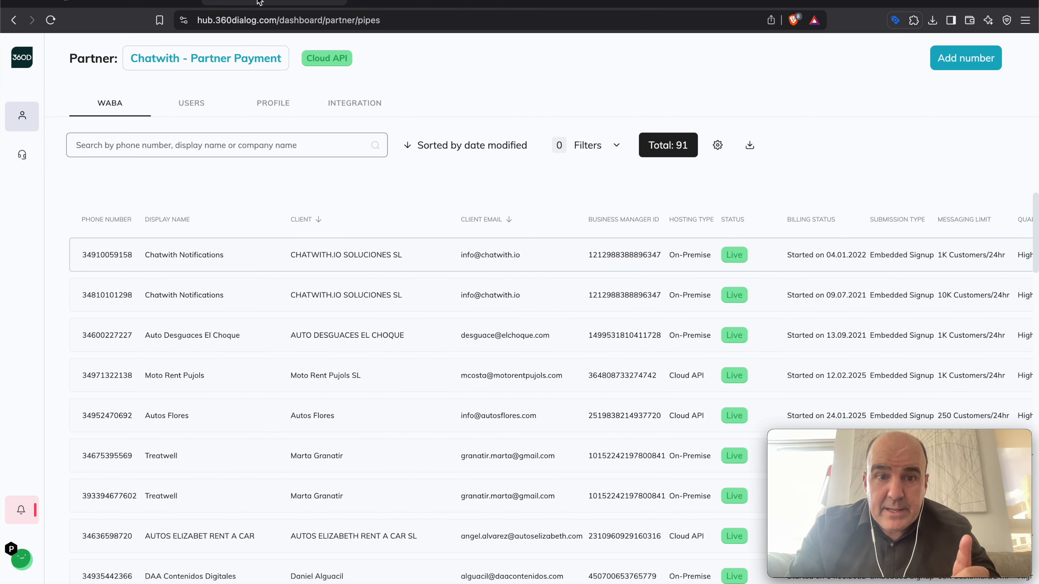
left_click(135, 3)
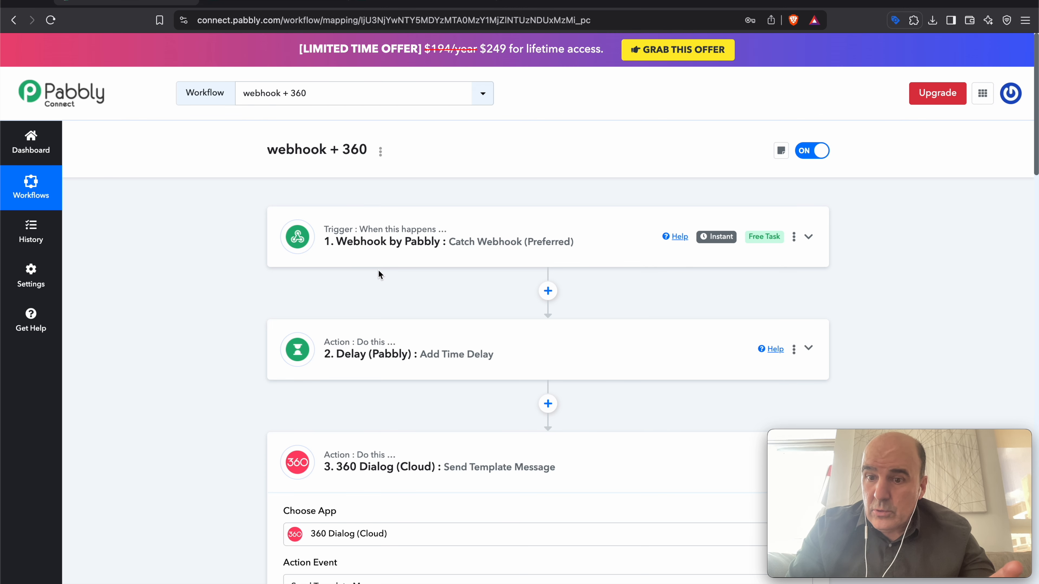
left_click(386, 245)
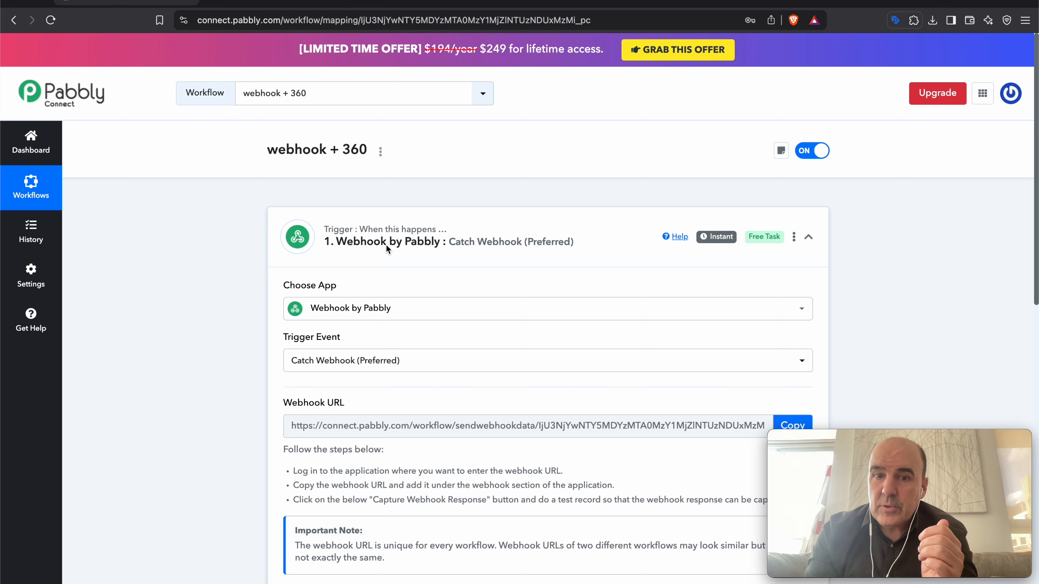
scroll(404, 317, "down", 8)
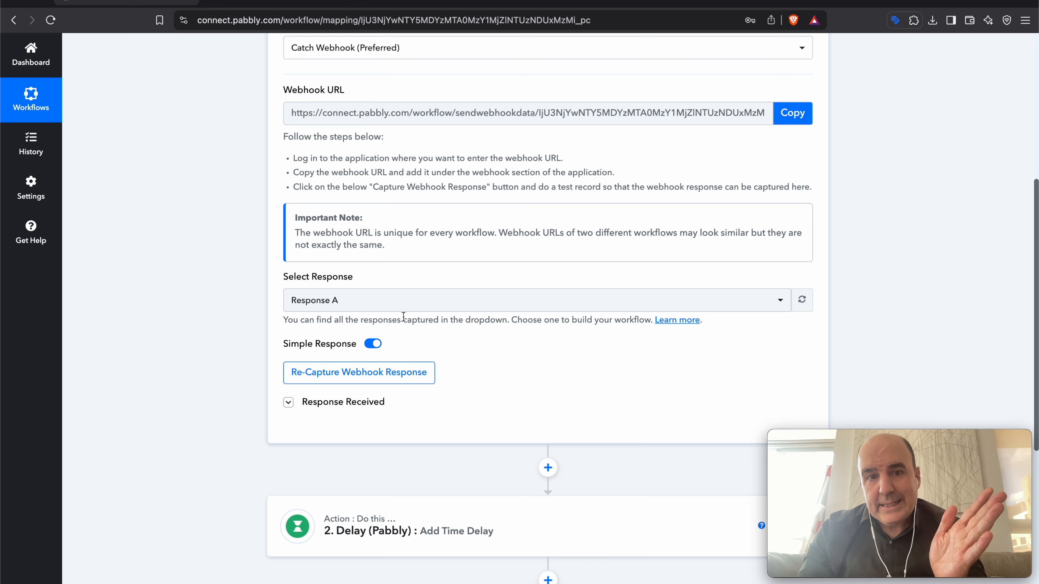
scroll(403, 316, "down", 4)
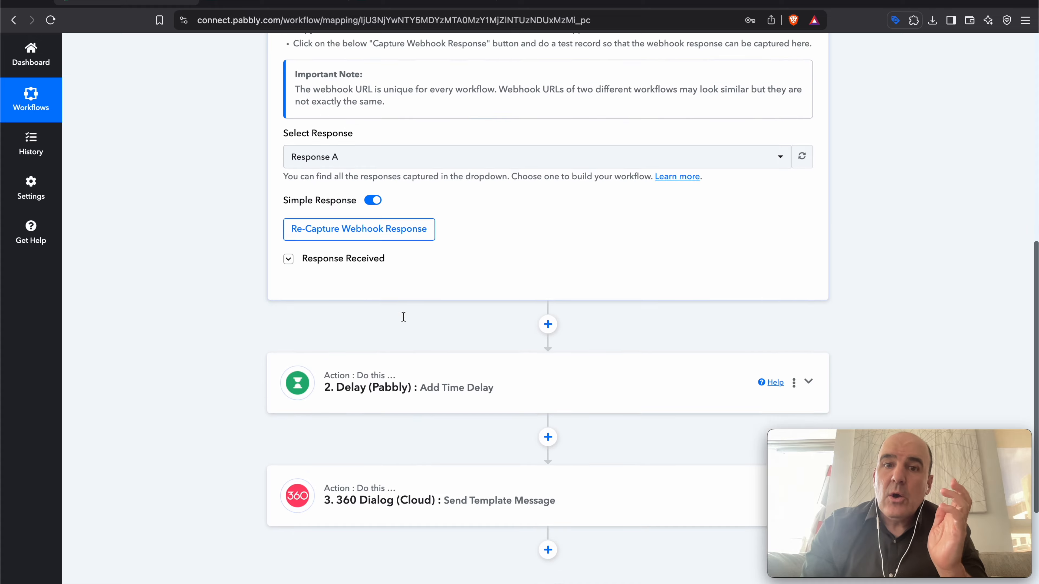
scroll(403, 316, "up", 8)
scroll(403, 316, "down", 5)
scroll(364, 282, "down", 3)
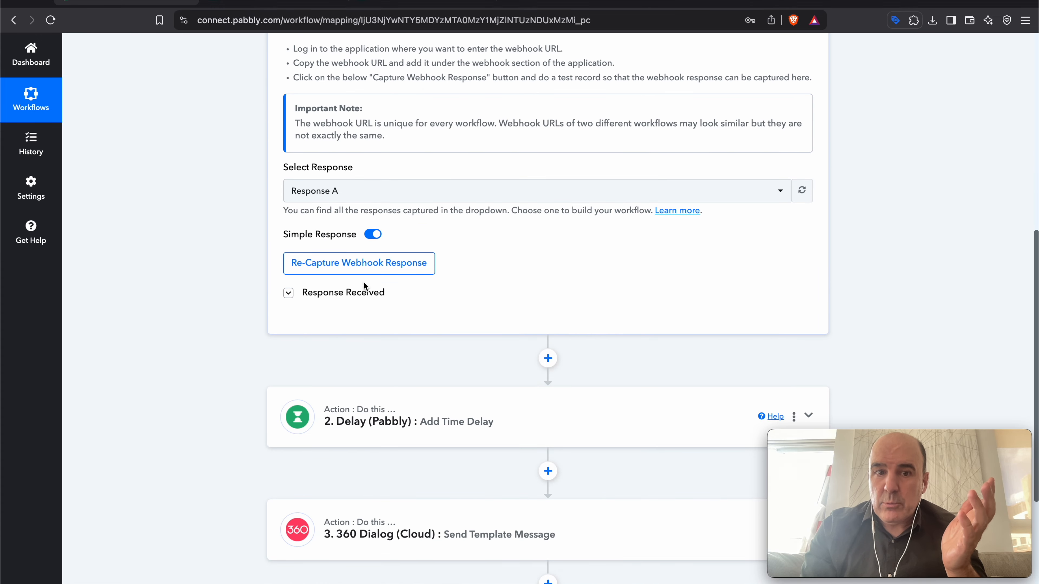
scroll(368, 301, "up", 5)
scroll(368, 305, "up", 3)
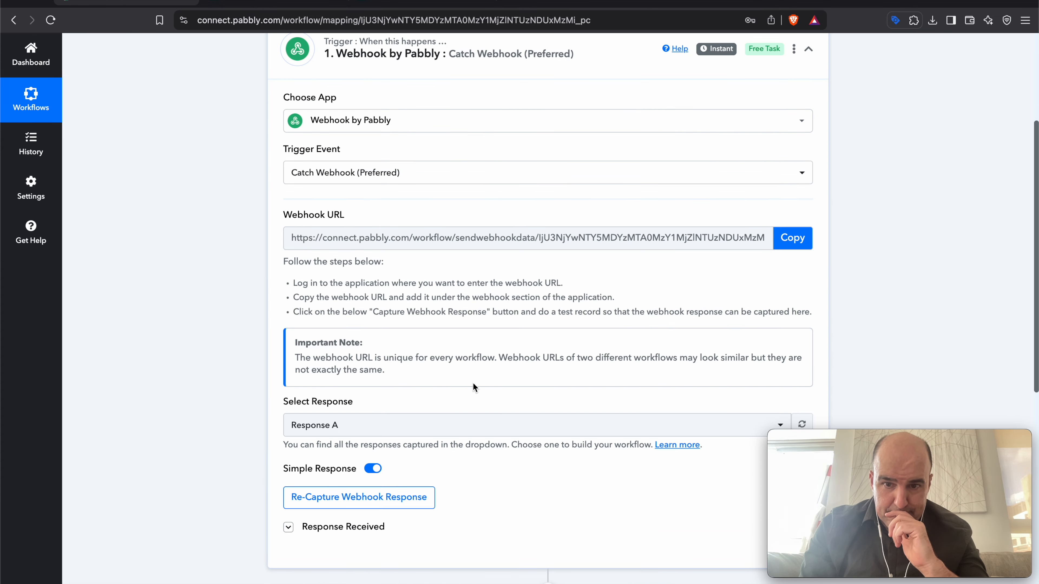
Step: Check which captured responses are available for selection in the webhook trigger
left_click(479, 426)
scroll(661, 429, "down", 7)
left_click(636, 337)
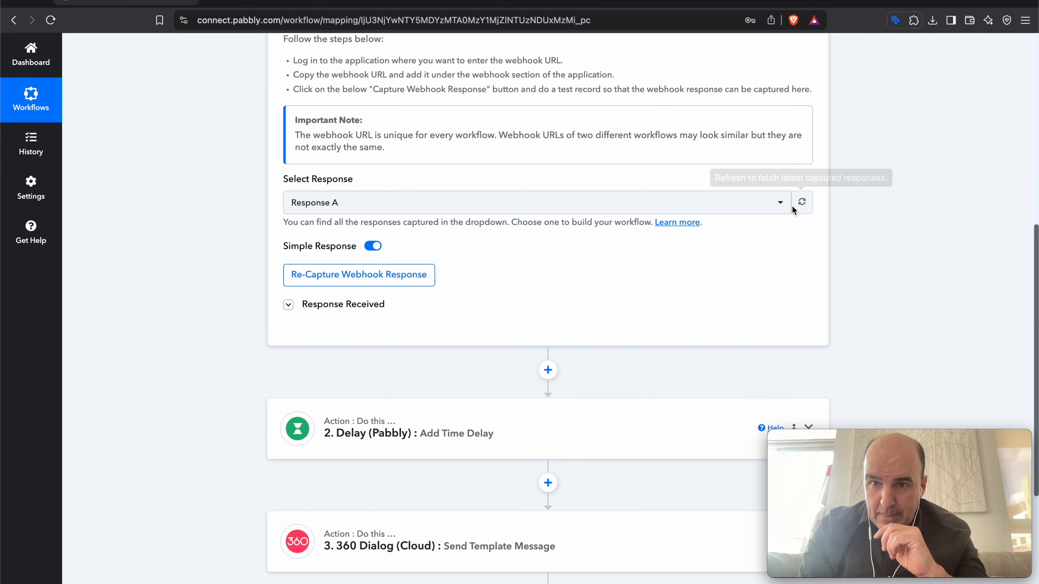
left_click(779, 203)
left_click(867, 266)
scroll(547, 258, "up", 2)
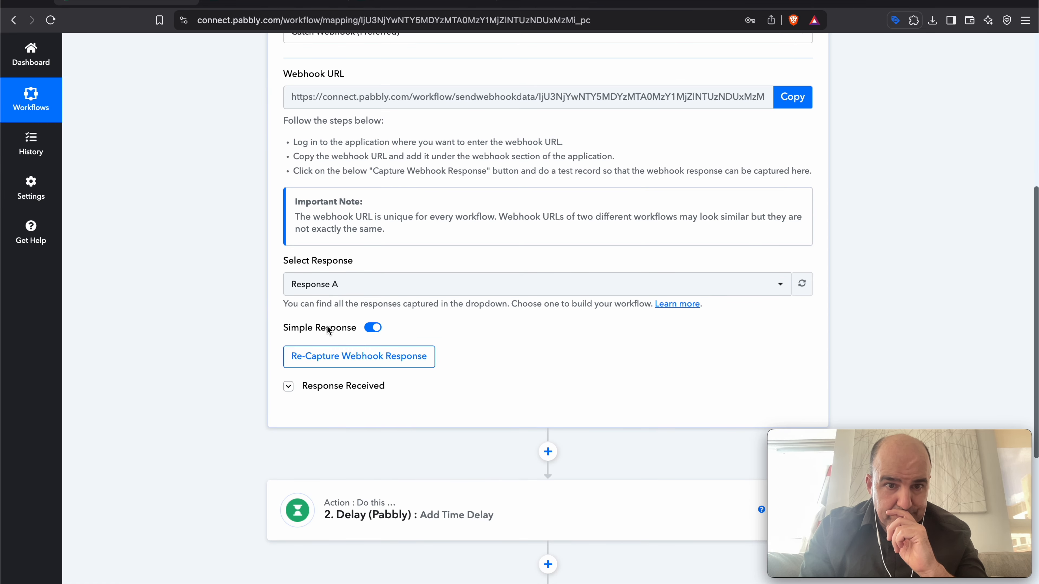
Step: Start re-capturing the webhook response in the trigger and review the webhook URL that receives the data
left_click(343, 358)
left_click(500, 397)
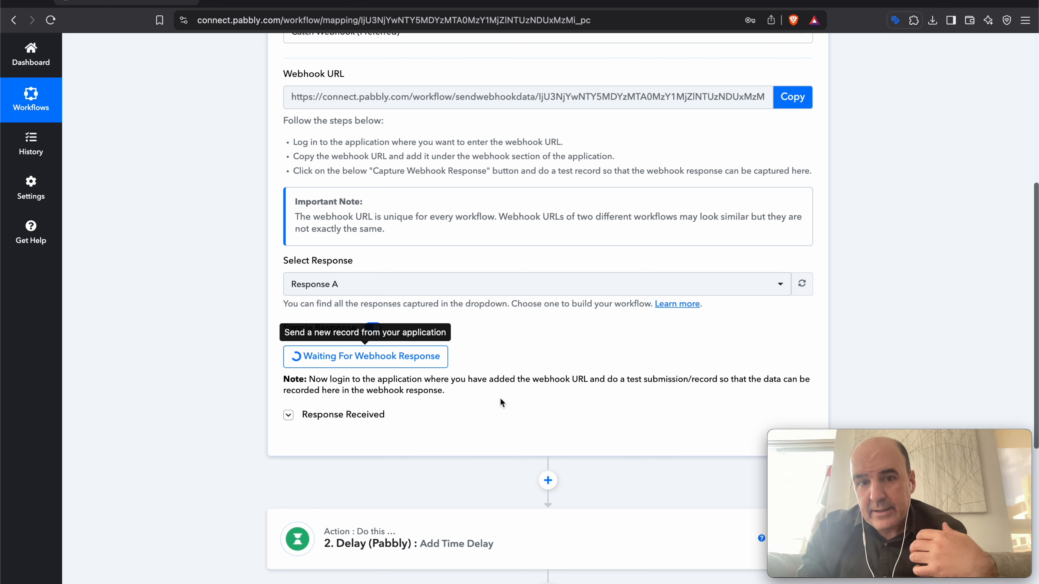
scroll(221, 384, "up", 5)
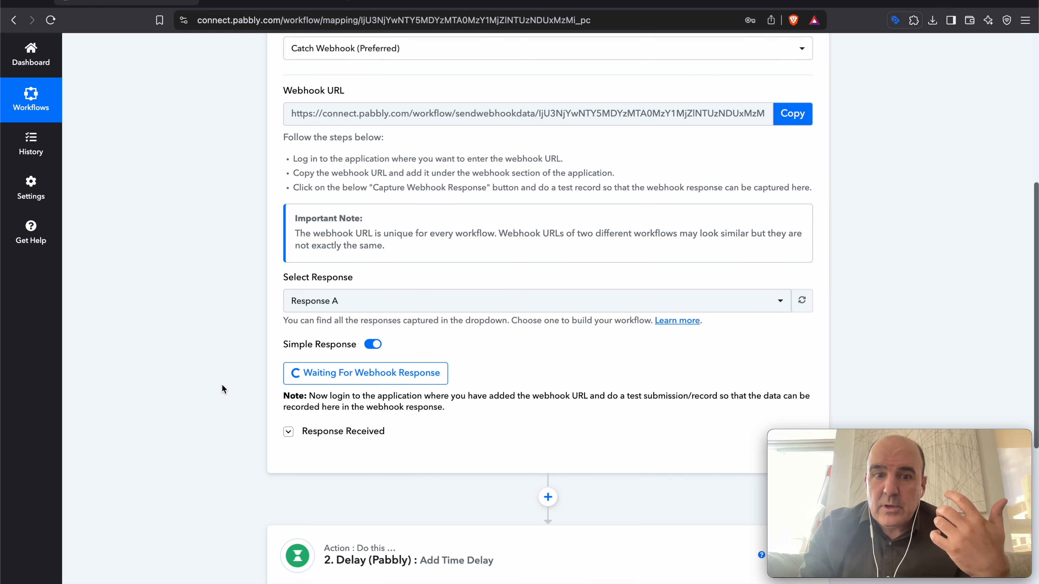
scroll(222, 387, "down", 7)
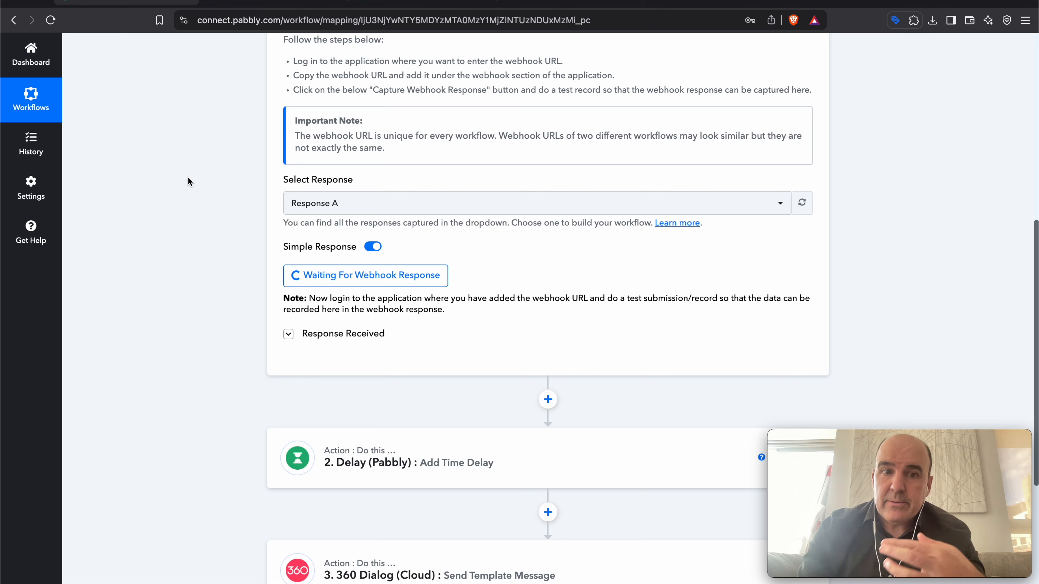
scroll(369, 271, "up", 5)
scroll(377, 258, "up", 2)
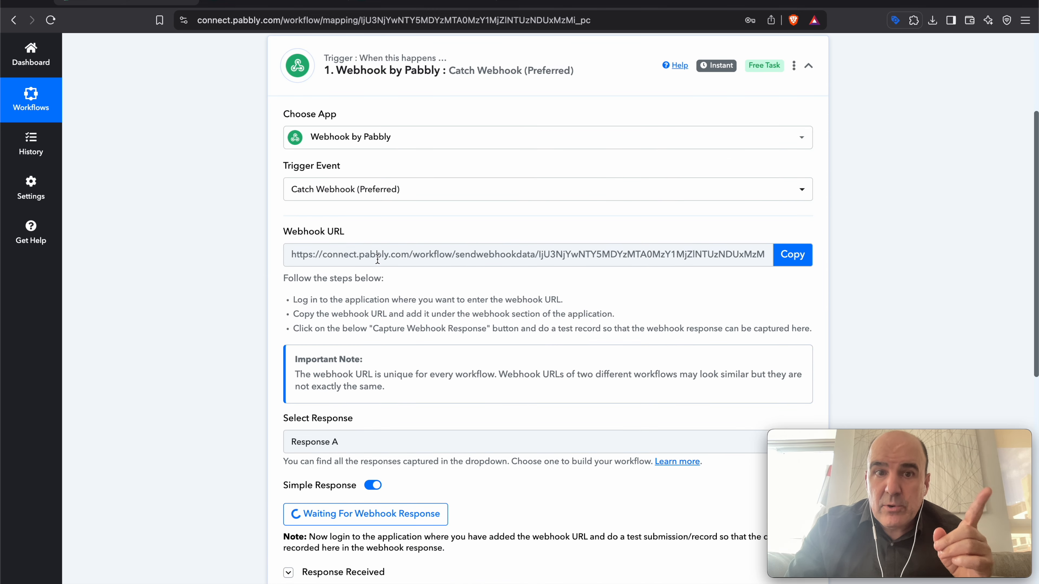
scroll(382, 255, "down", 10)
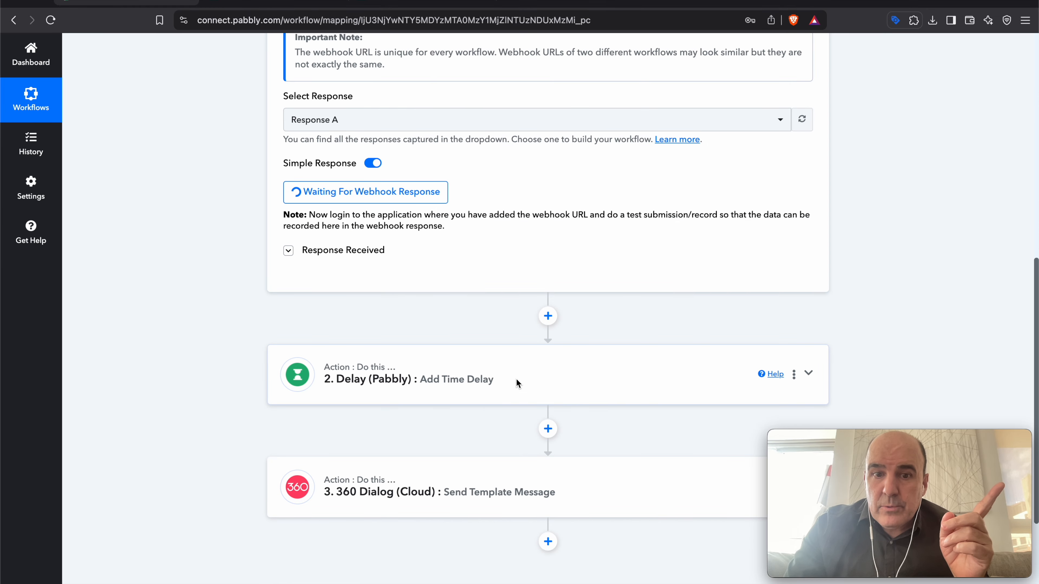
Step: Review the Add Time Delay action's settings, collapse it and expand the 360 Dialog Send Template Message action
left_click(456, 372)
scroll(450, 250, "up", 5)
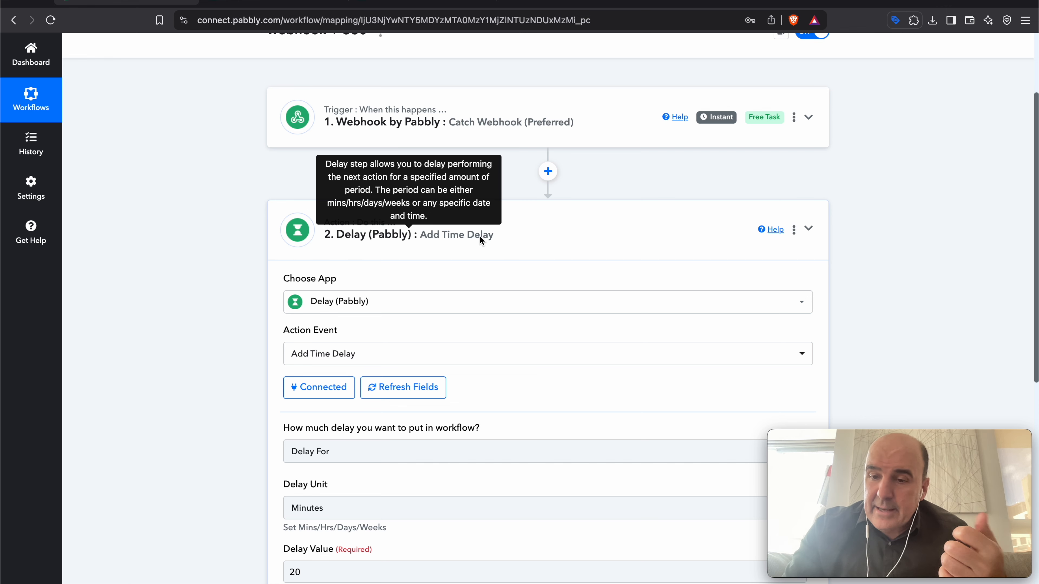
left_click(567, 241)
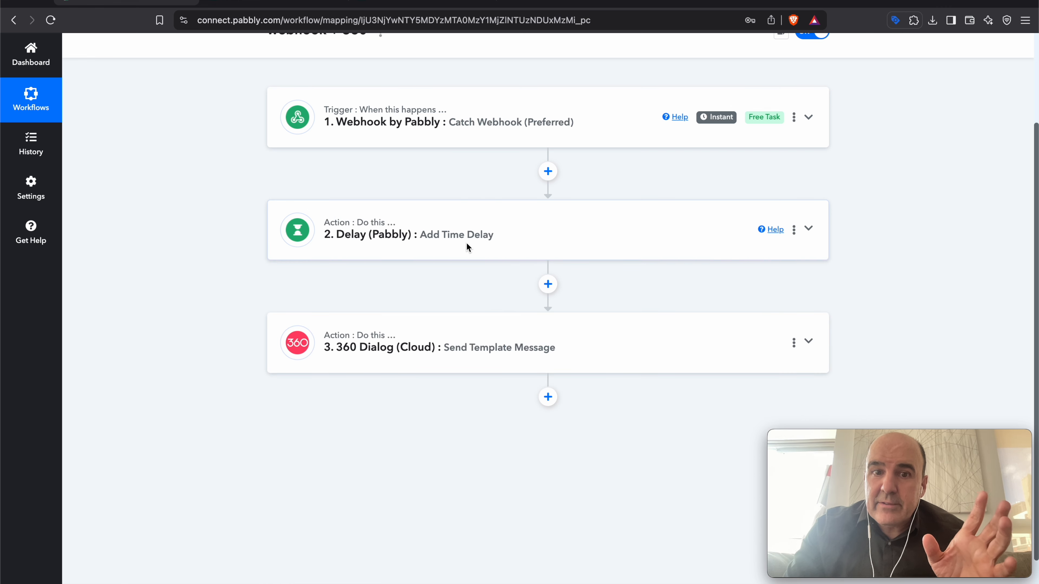
left_click(480, 343)
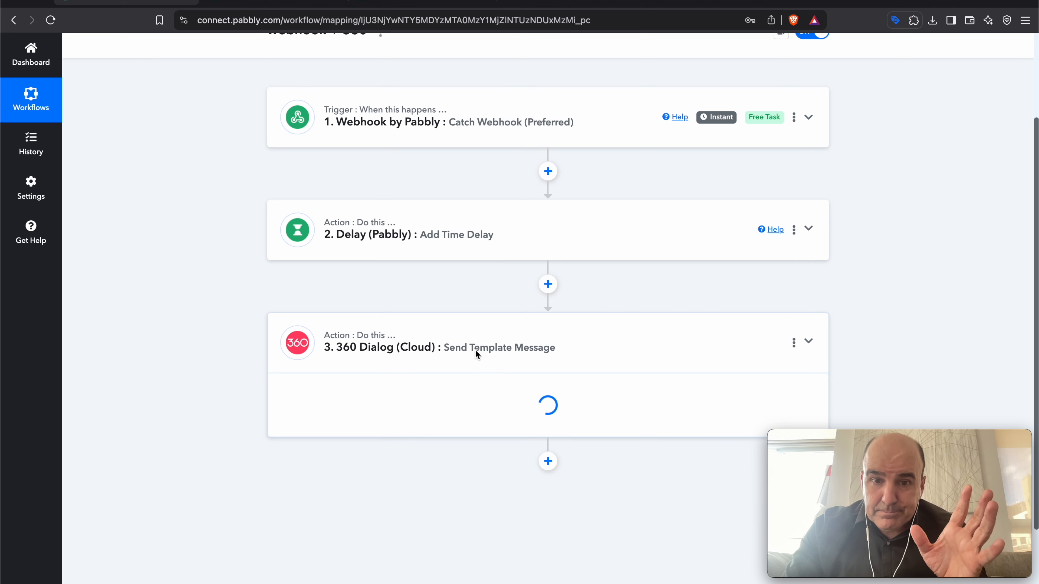
Step: Review the Send Template Message action's settings, from template name, language code and header through body and button options to the recipient number mapping
scroll(398, 282, "down", 4)
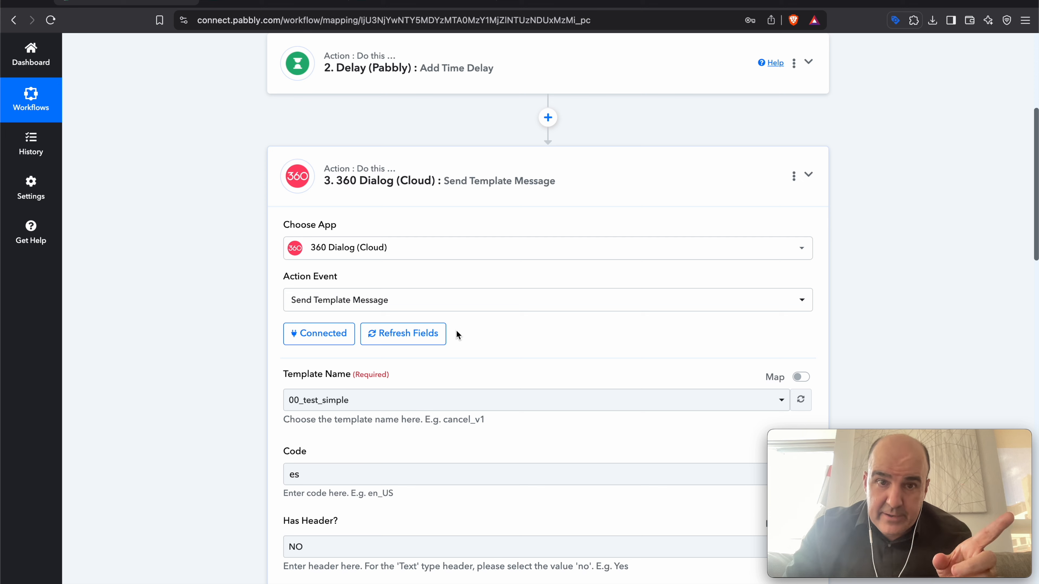
scroll(456, 330, "down", 4)
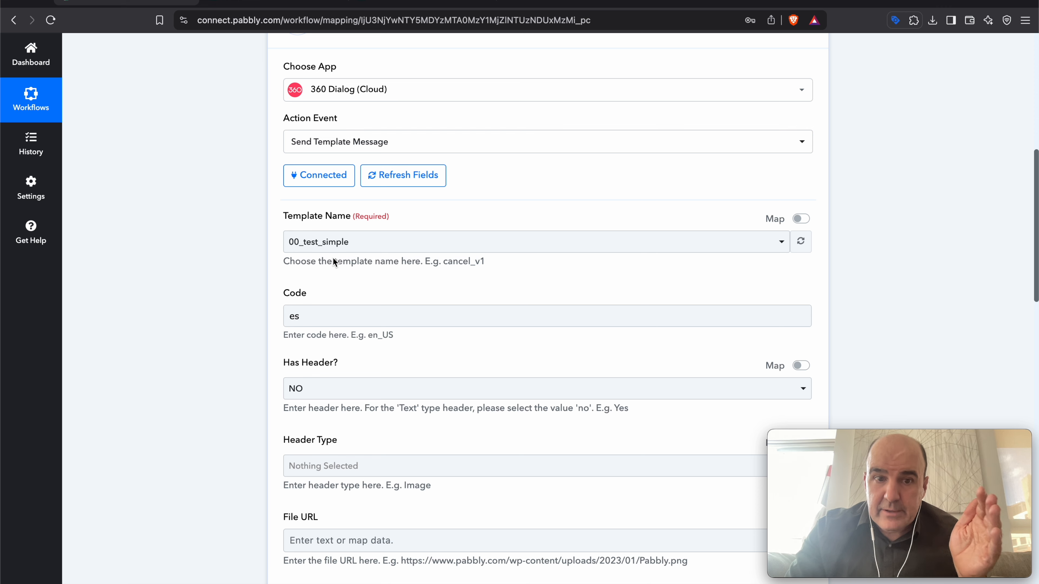
scroll(353, 308, "down", 2)
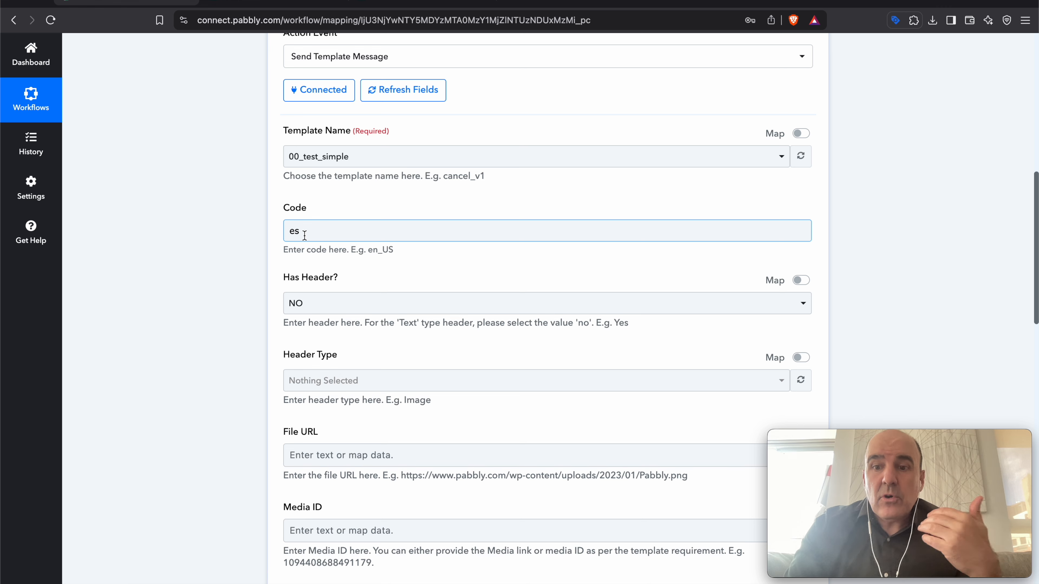
left_click(328, 281)
scroll(327, 271, "down", 4)
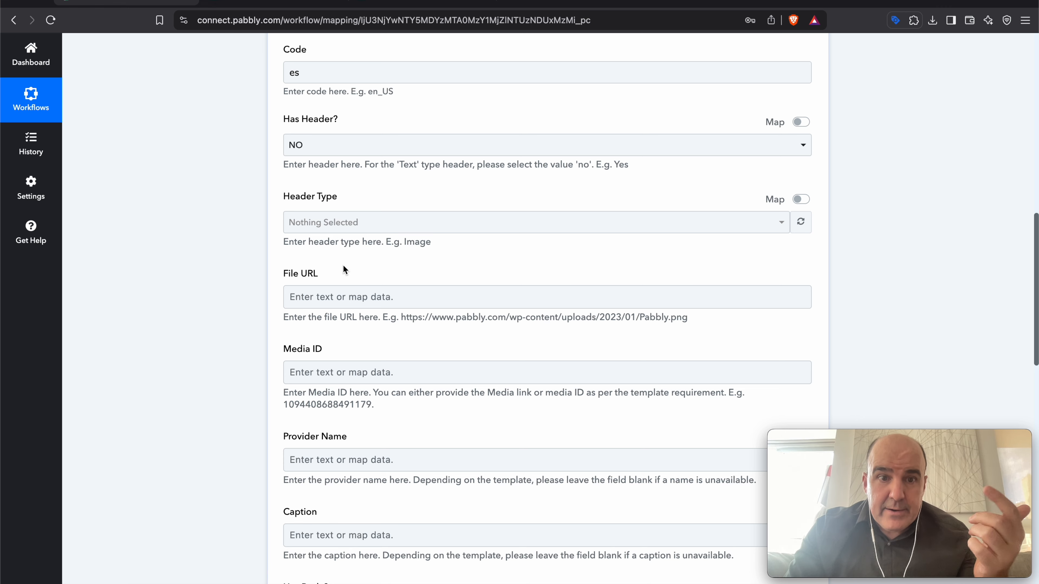
scroll(343, 268, "down", 3)
scroll(348, 194, "down", 4)
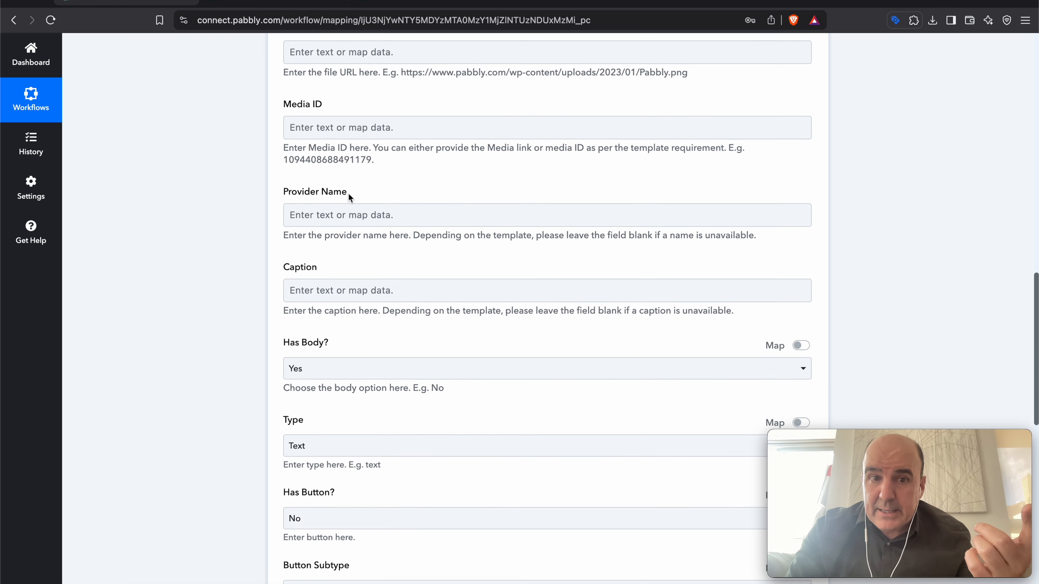
scroll(353, 236, "down", 5)
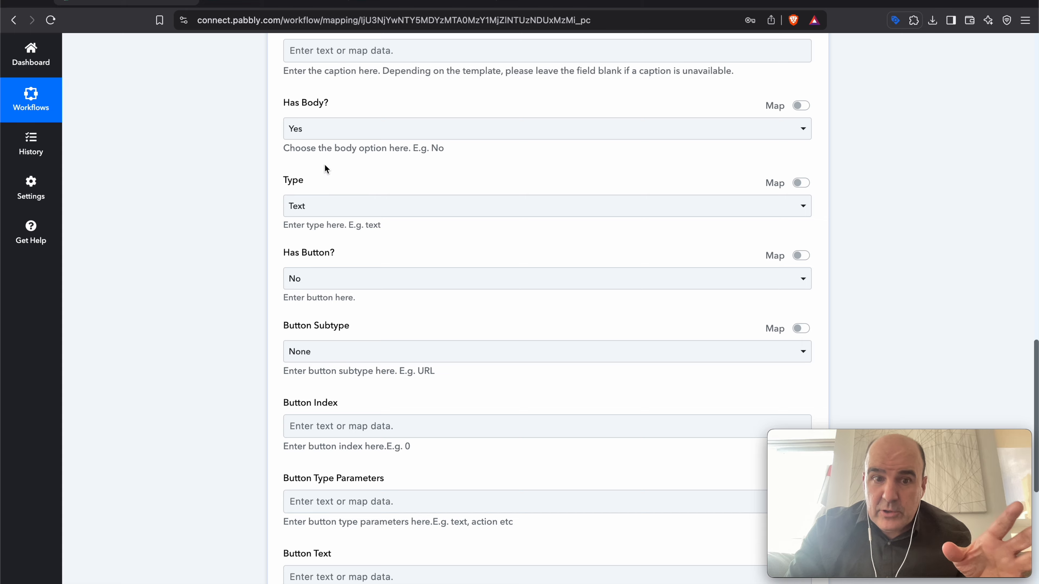
scroll(325, 166, "up", 3)
scroll(325, 168, "down", 10)
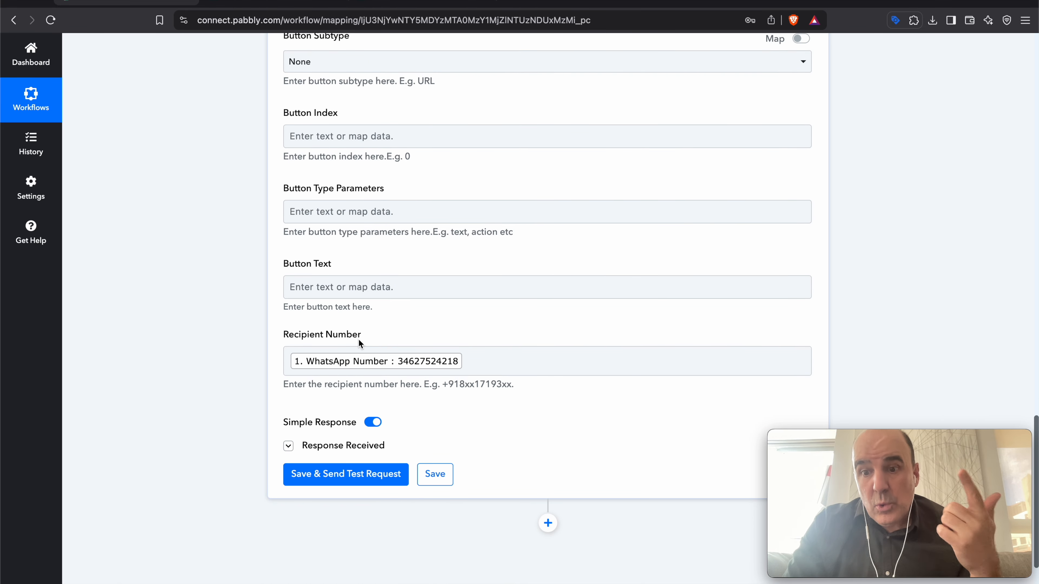
left_click(391, 367)
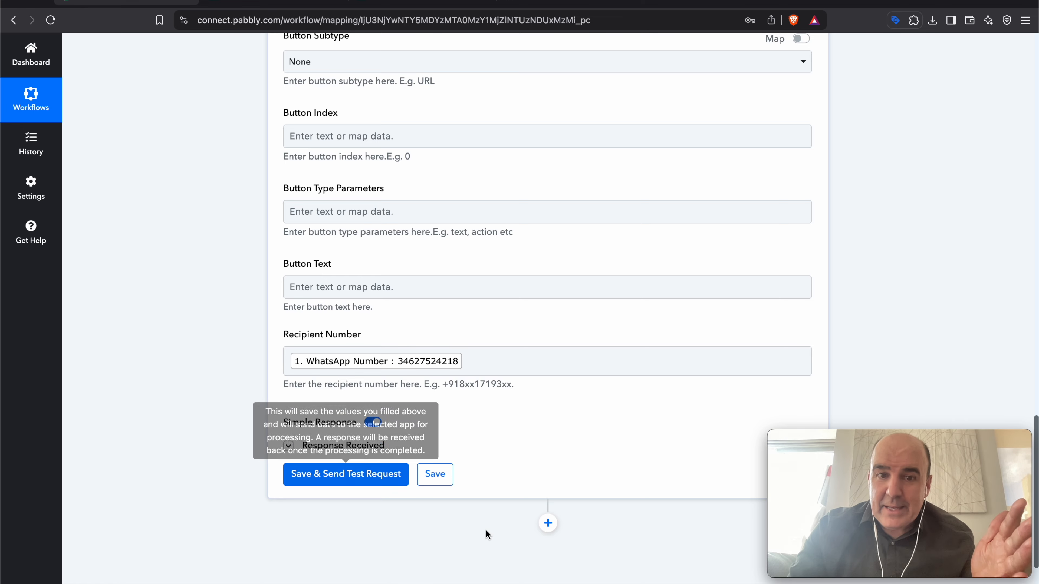
Step: Look over the whole workflow again, from the webhook trigger and time delay through the fields of the 360 Dialog action
scroll(487, 532, "up", 15)
scroll(487, 532, "up", 20)
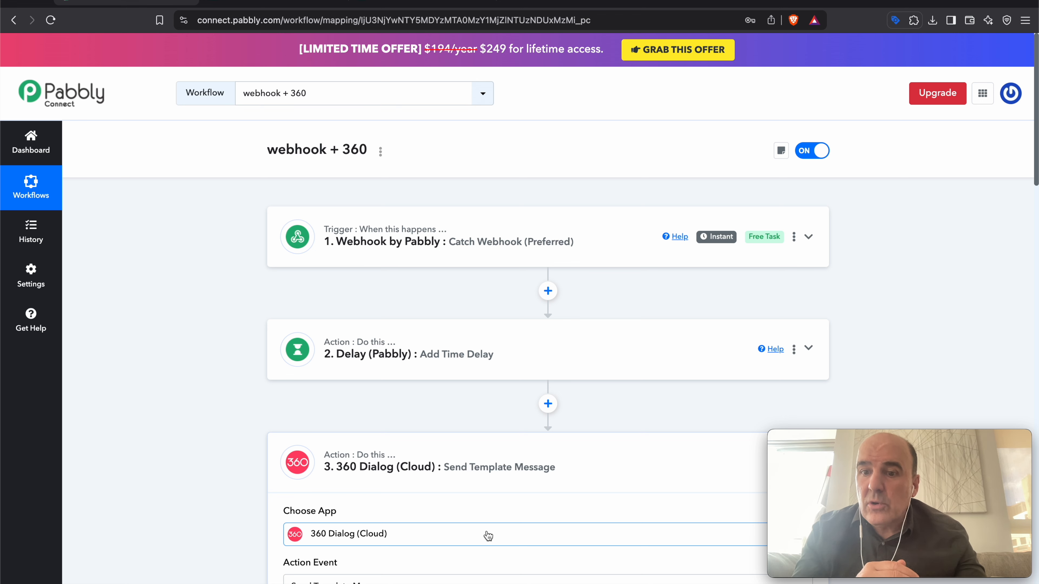
scroll(441, 472, "down", 10)
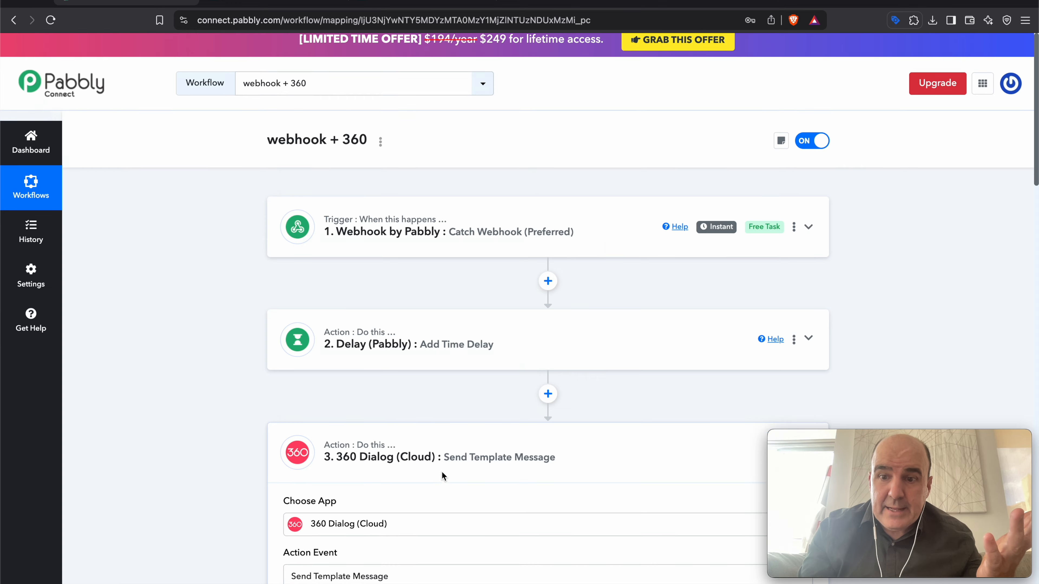
scroll(442, 471, "down", 15)
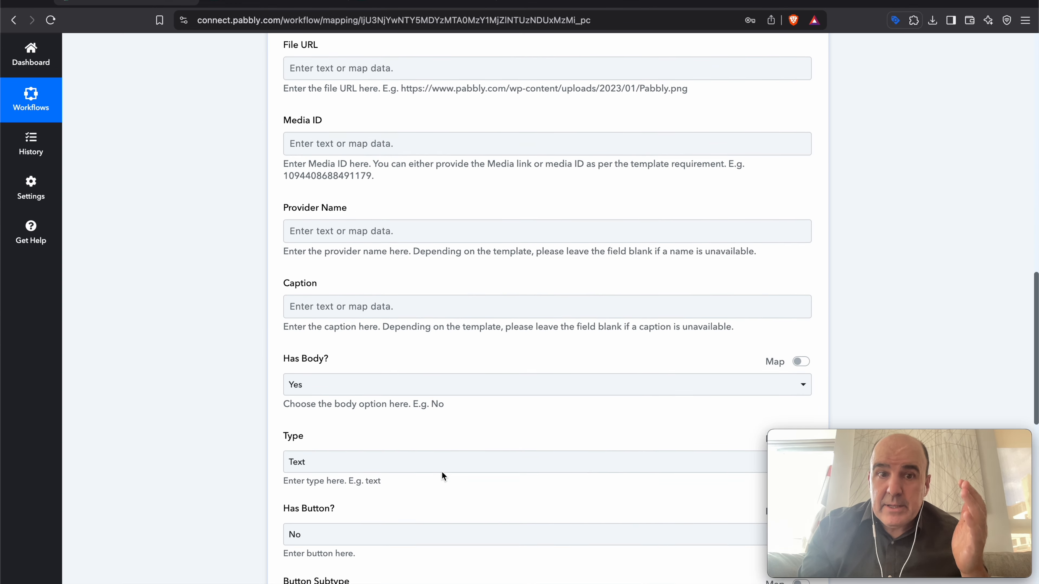
scroll(443, 475, "down", 4)
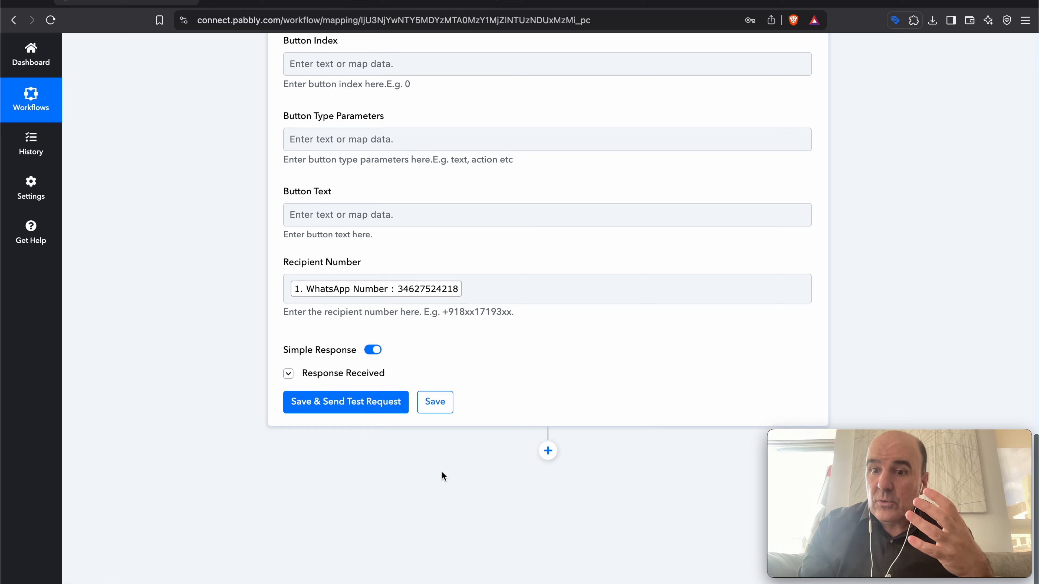
scroll(443, 475, "up", 15)
scroll(443, 476, "up", 10)
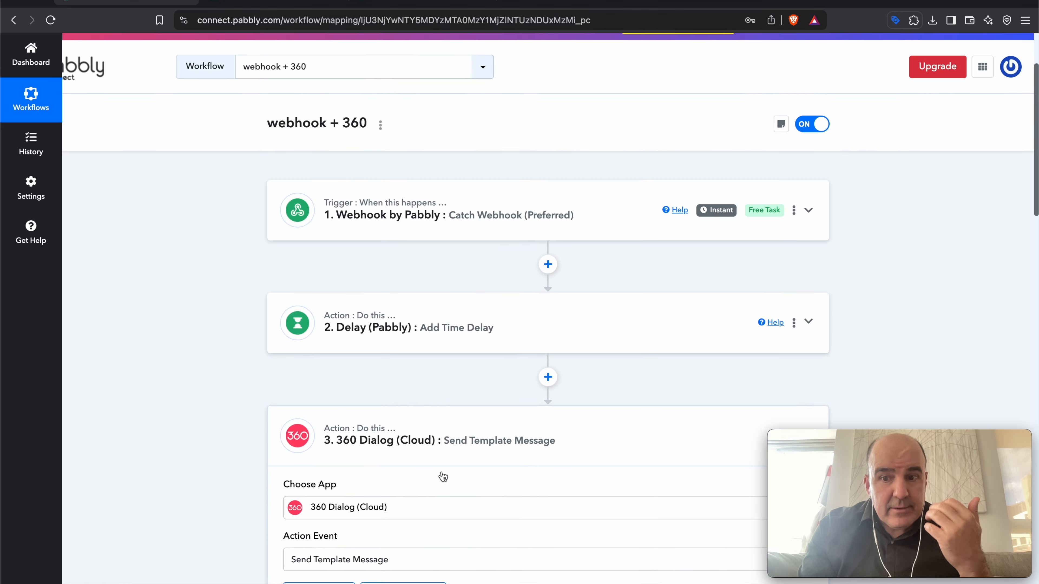